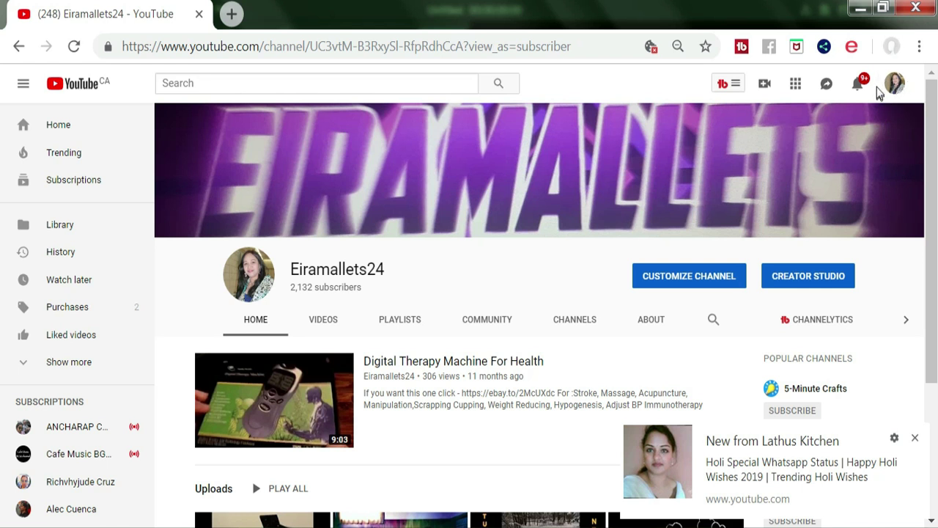
Open the account menu from the profile avatar at the top right of the channel page
left_click(895, 90)
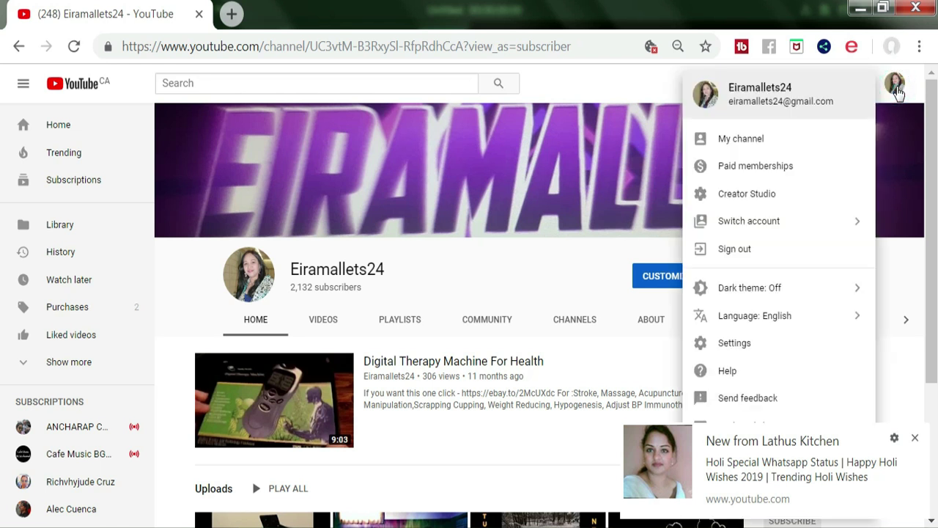
Go to the Creator Studio dashboard, dismiss the notifications, and expand the top video's Edit options
left_click(734, 198)
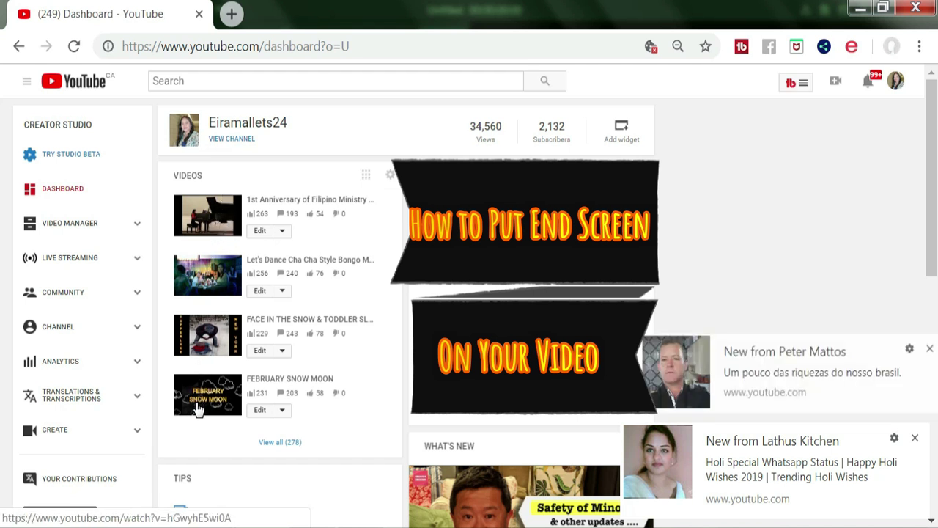
left_click(915, 439)
left_click(914, 438)
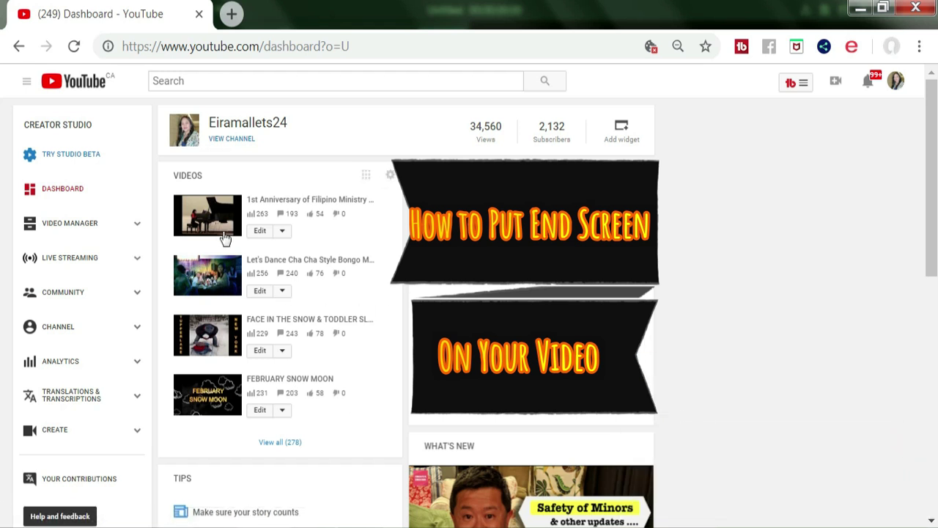
left_click(283, 231)
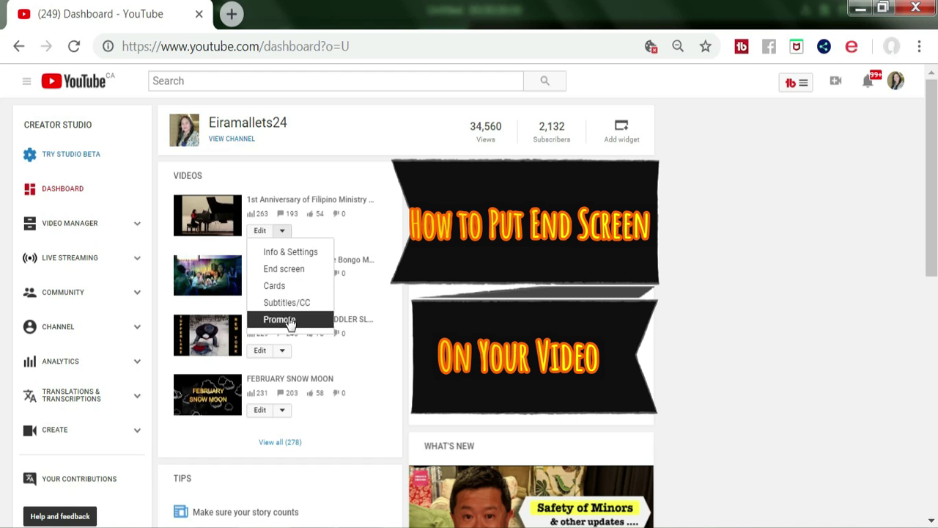
Open the End screen editor for the anniversary video and show the available element types
left_click(293, 269)
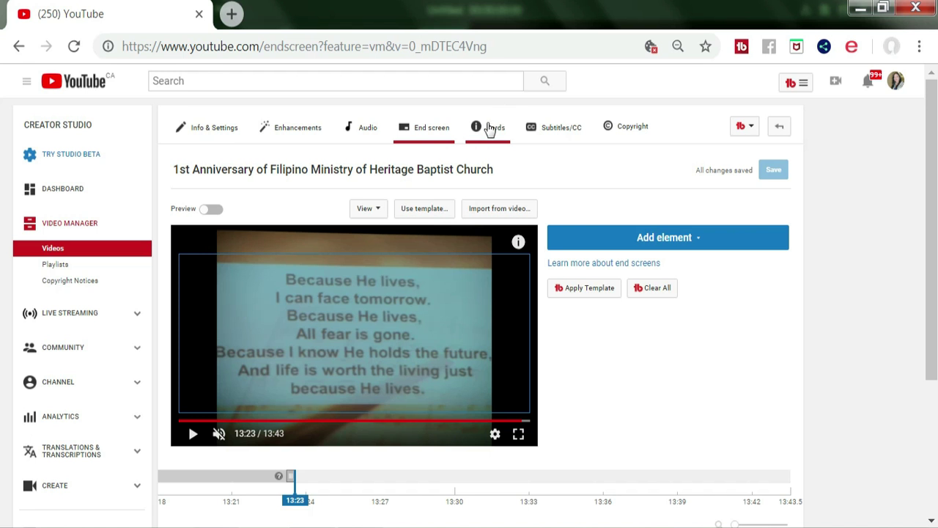
left_click(413, 135)
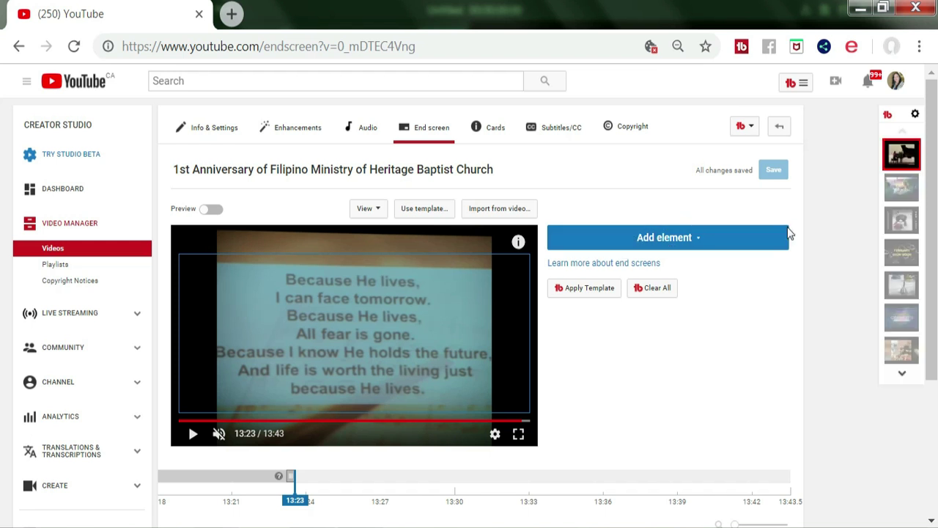
left_click(667, 243)
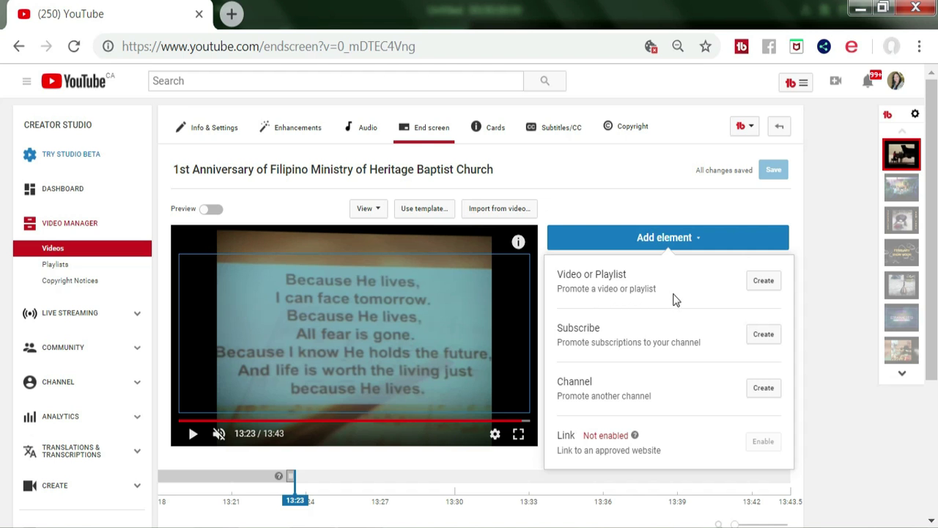
Add 'Let's Dance Cha Cha Style Bongo Madness' from the uploads as an end screen video element
left_click(762, 283)
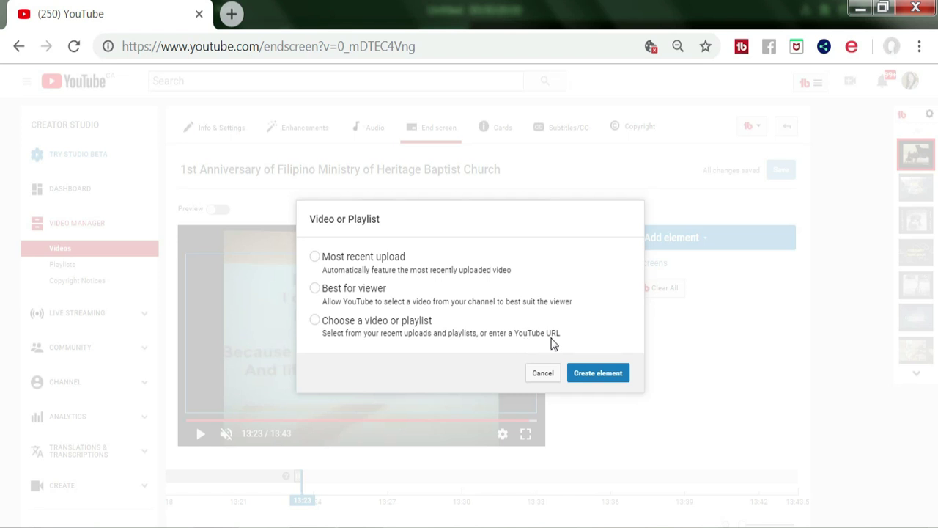
left_click(315, 324)
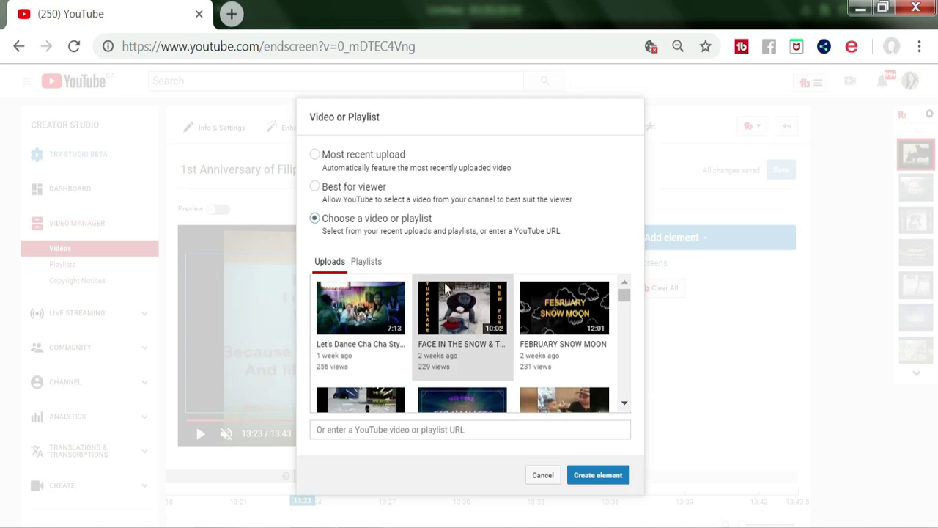
left_click(344, 270)
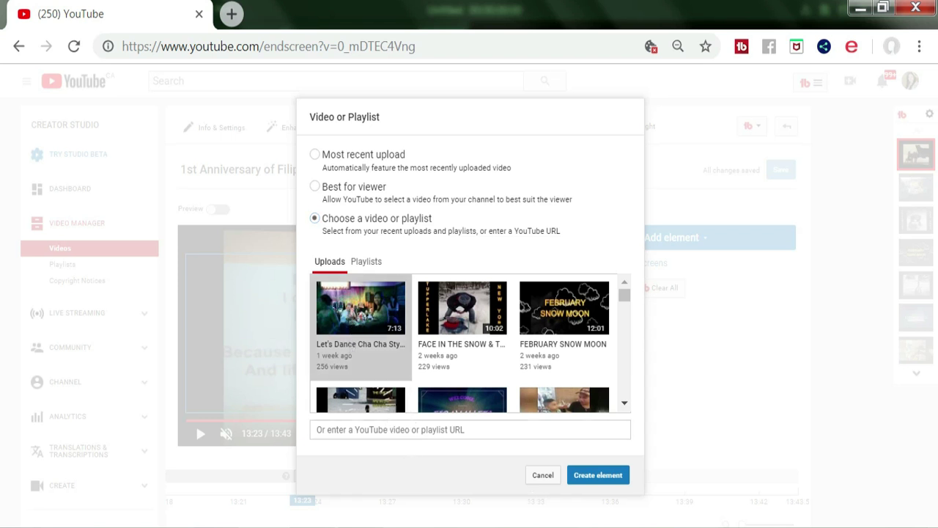
left_click(593, 478)
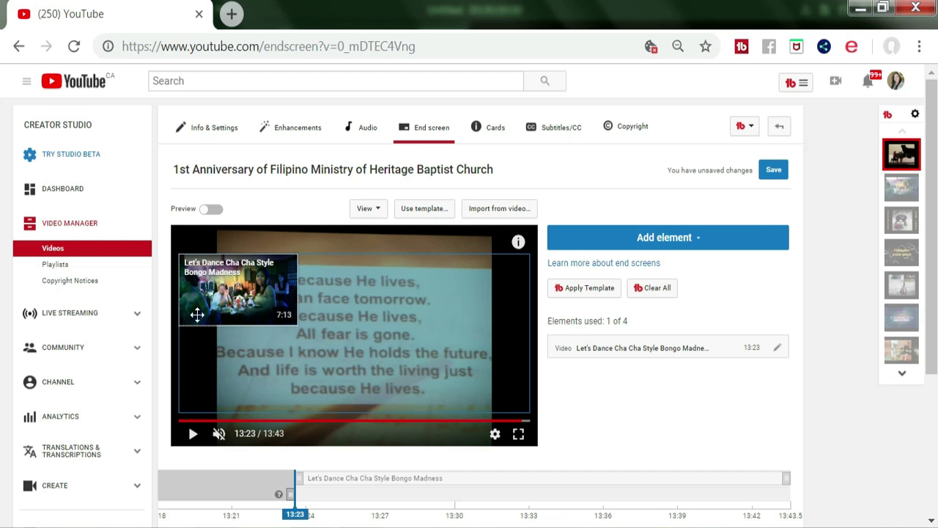
Drag the Let's Dance element to the bottom-left of the player and list element types again
left_click(227, 312)
left_click_drag(227, 312, 223, 397)
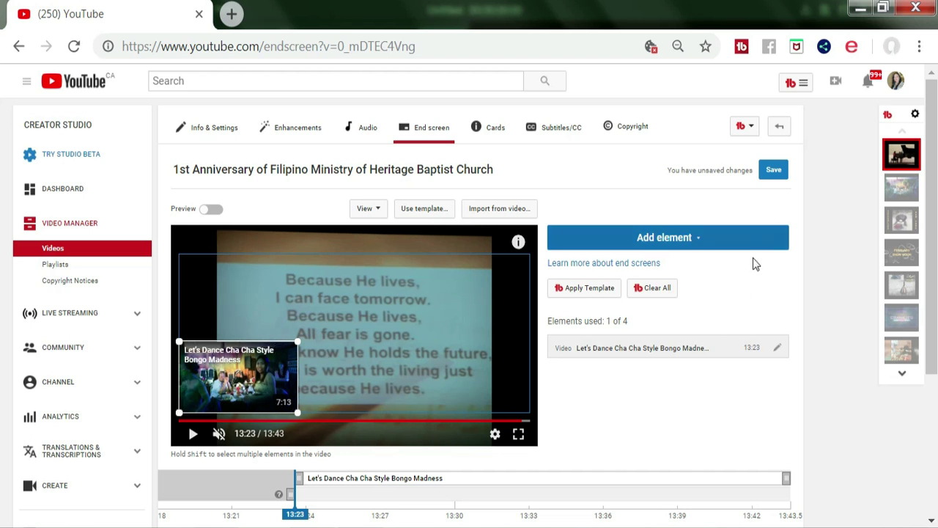
left_click(659, 245)
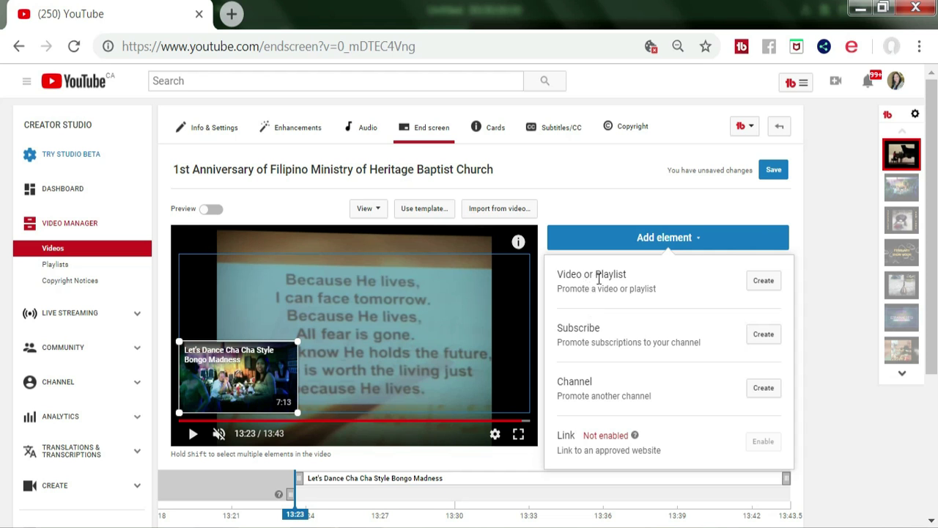
Add 'FACE IN THE SNOW & TODDLER SLEDDING IN TUPPERLAKE NEW YORK' as the second video element
left_click(762, 281)
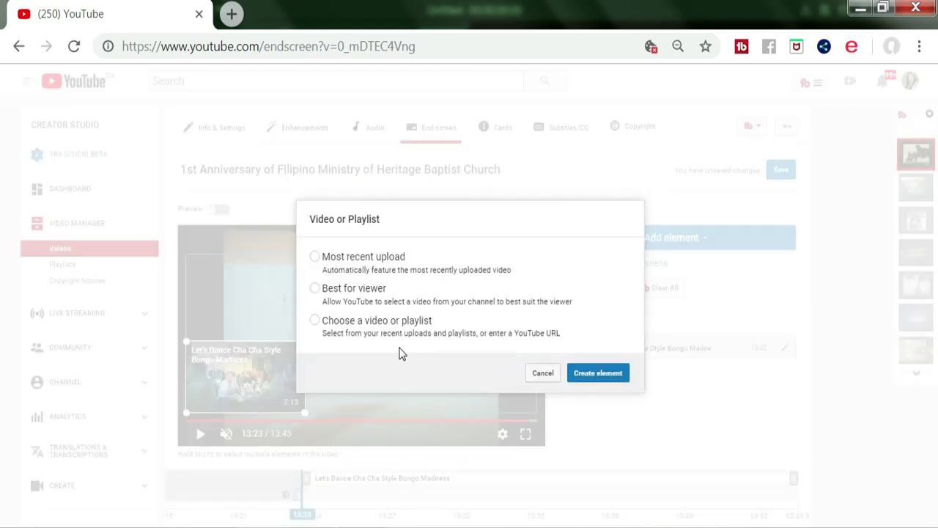
left_click(316, 323)
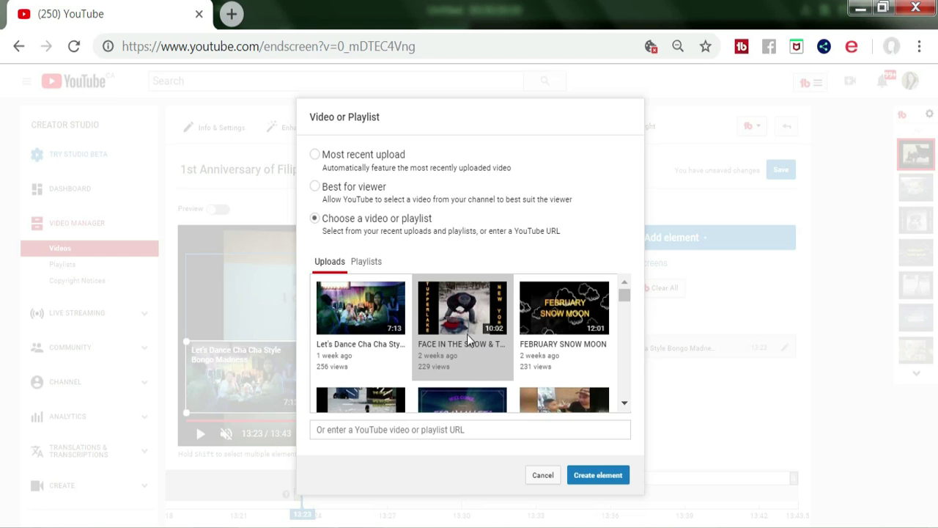
left_click(607, 484)
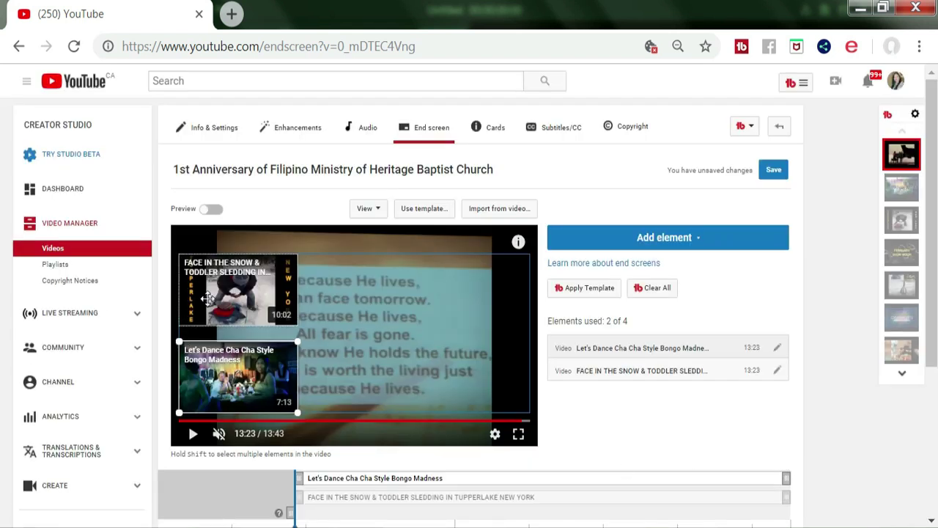
Place the FACE IN THE SNOW element at the bottom-right of the player and list element types again
left_click_drag(208, 296, 430, 379)
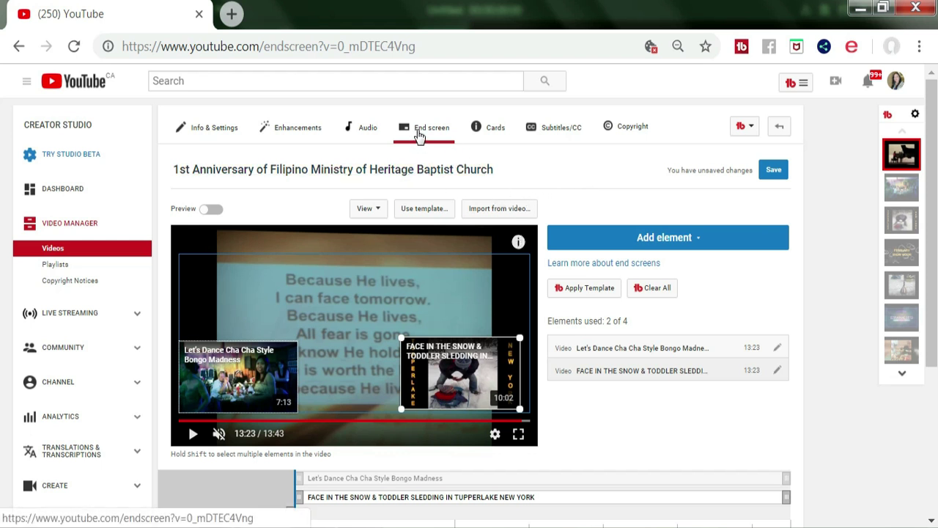
left_click(655, 240)
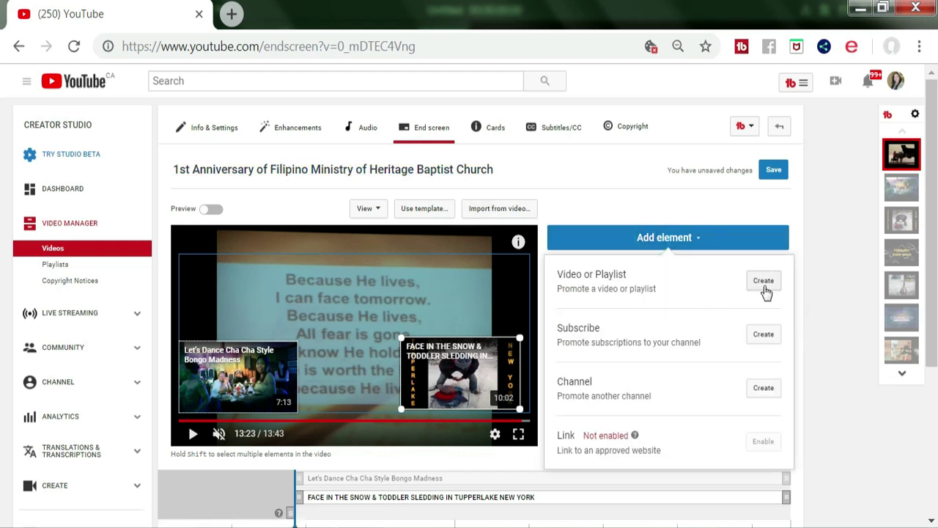
Add 'FEBRUARY SNOW MOON' from the uploads as the third end screen video element
left_click(763, 282)
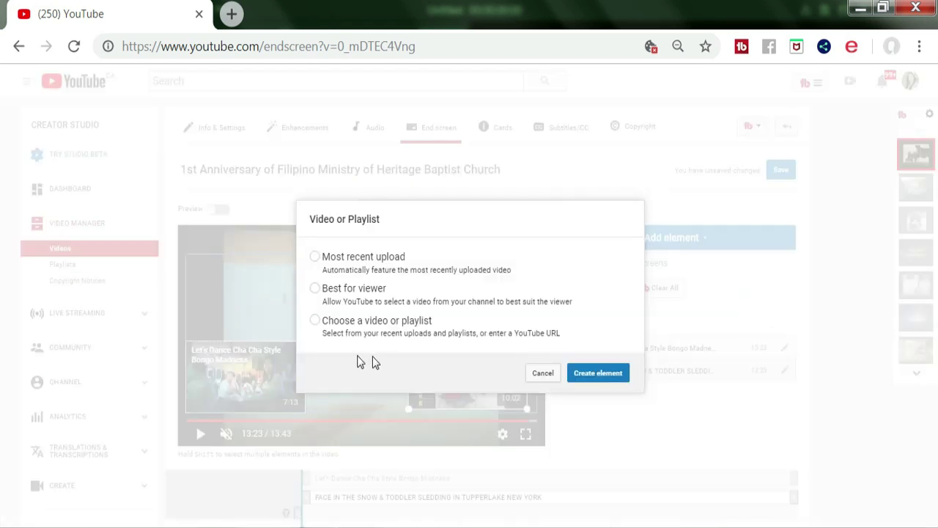
left_click(316, 324)
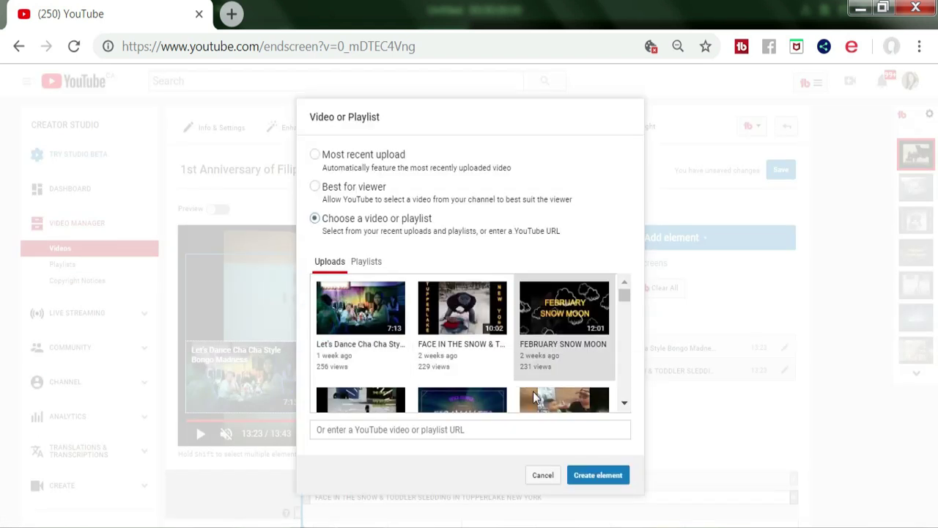
left_click(582, 326)
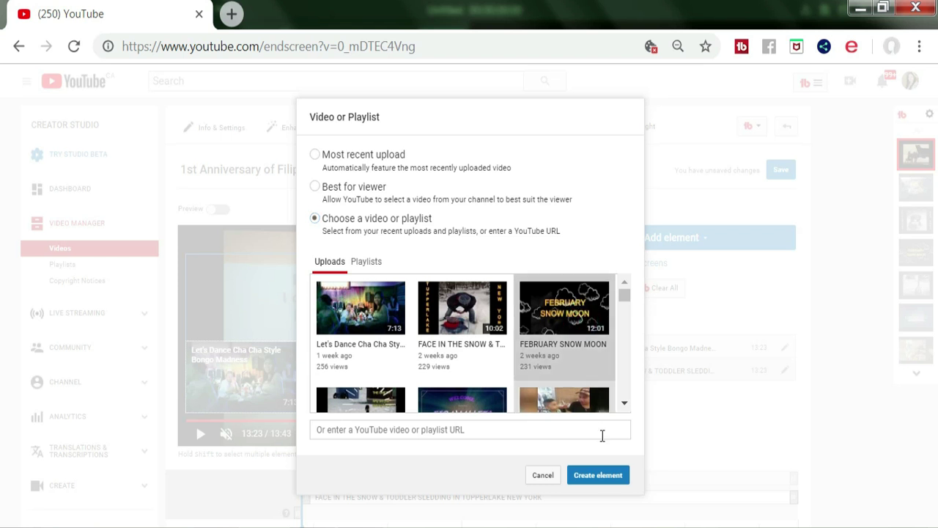
left_click(596, 477)
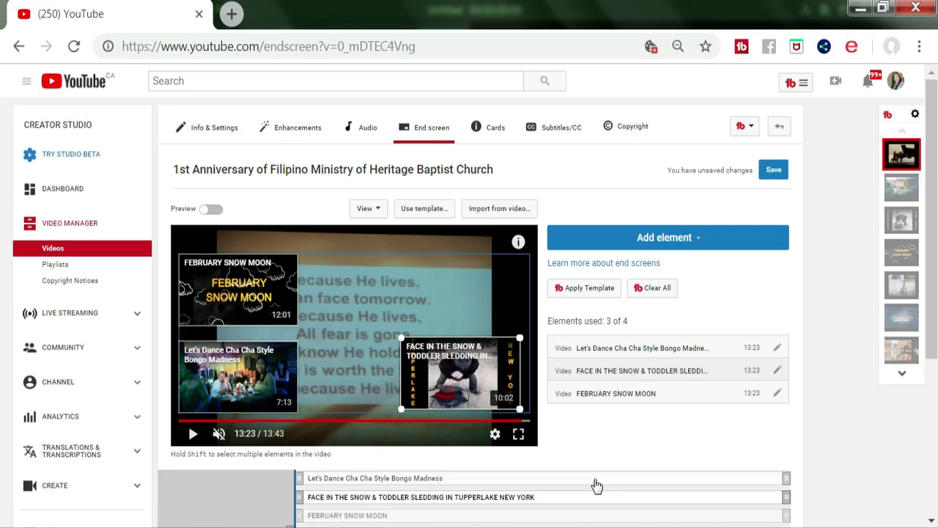
Move FEBRUARY SNOW MOON to the top centre of the player and save the end screen
left_click_drag(236, 306, 345, 307)
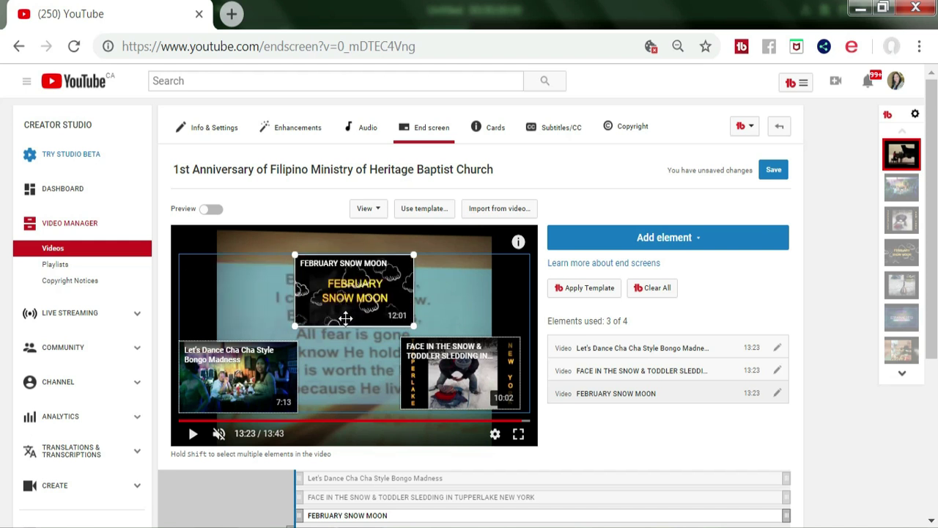
left_click(773, 171)
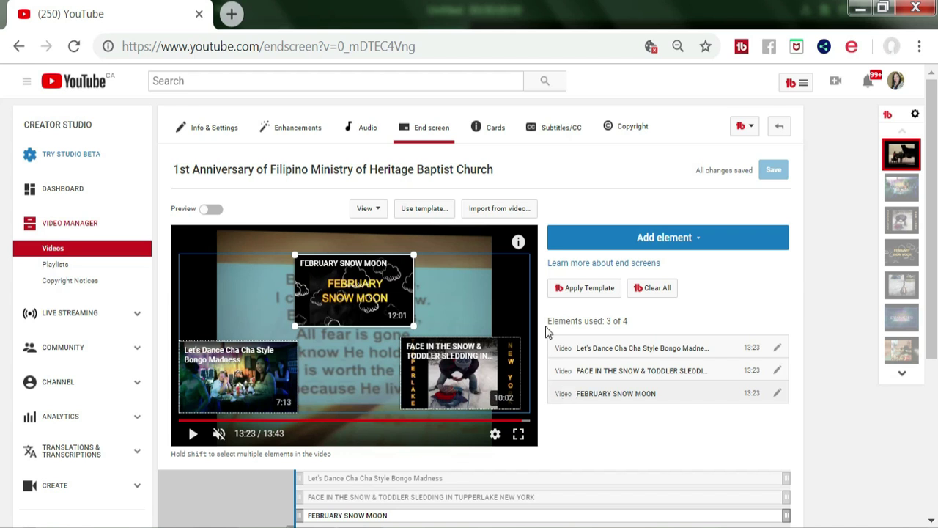
scroll(547, 329, "down", 3)
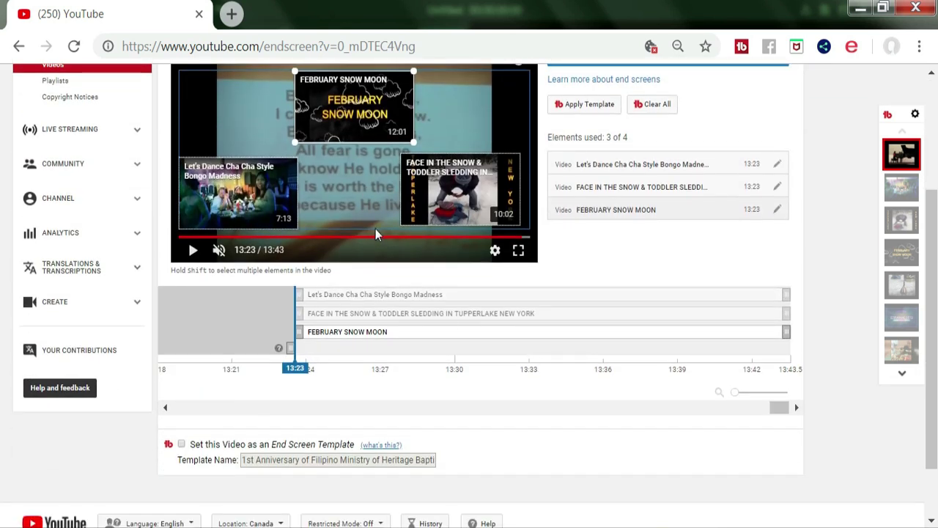
scroll(300, 220, "up", 2)
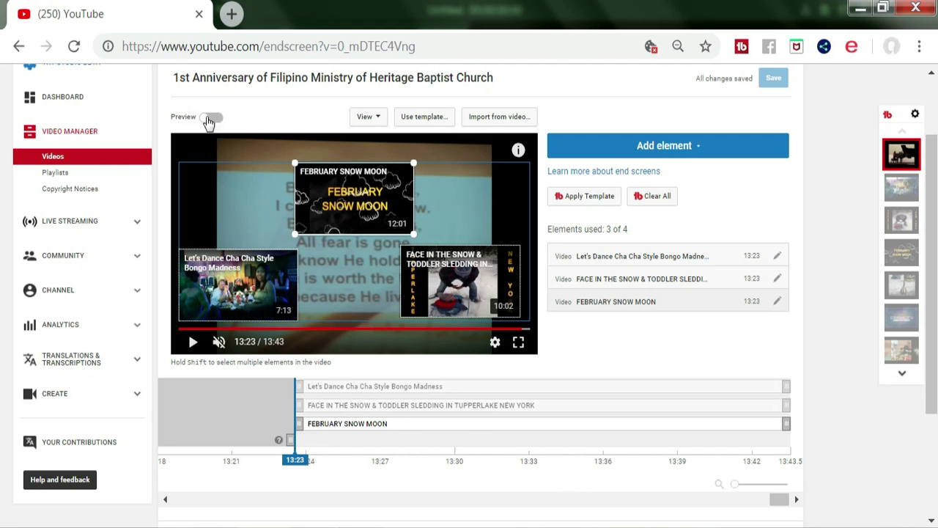
Turn on Preview to play the end screen with all three video cards, dismissing the notification
left_click(212, 118)
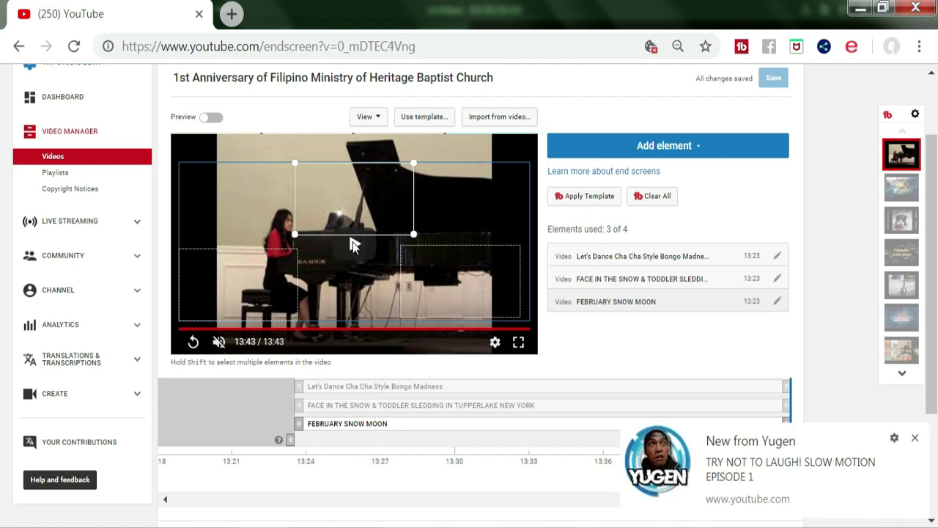
left_click(215, 117)
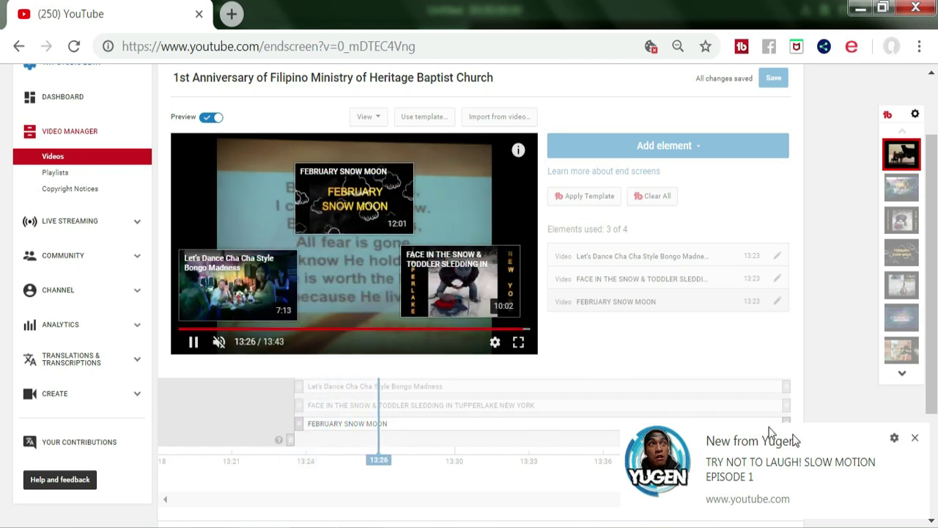
left_click(915, 438)
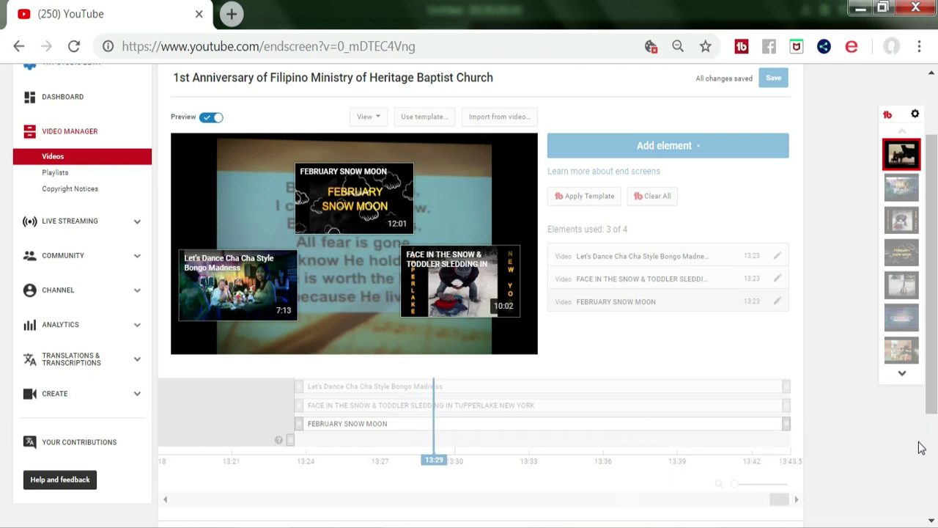